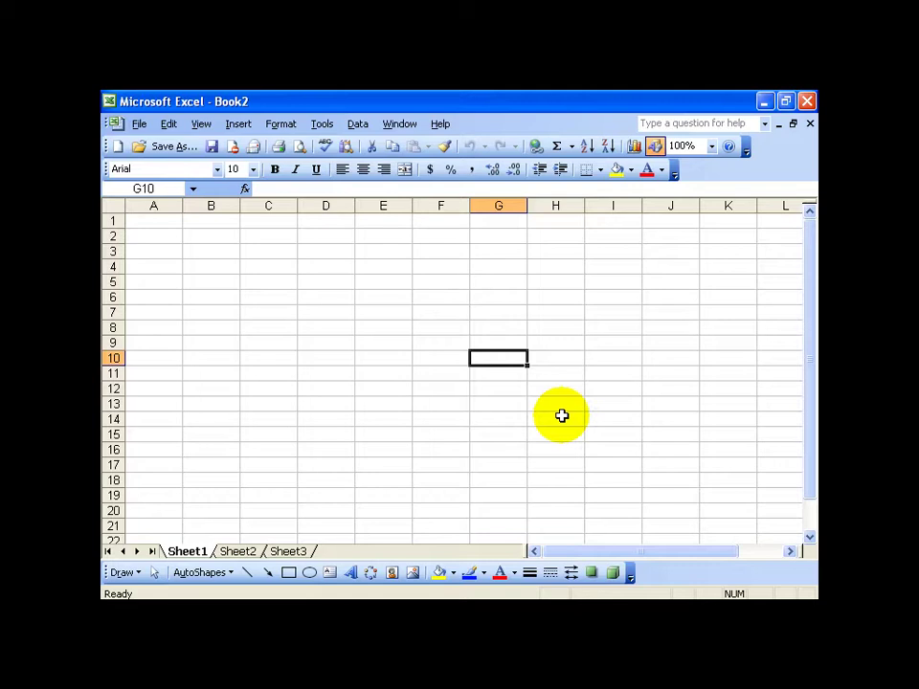
left_click(356, 124)
mouse_move(386, 356)
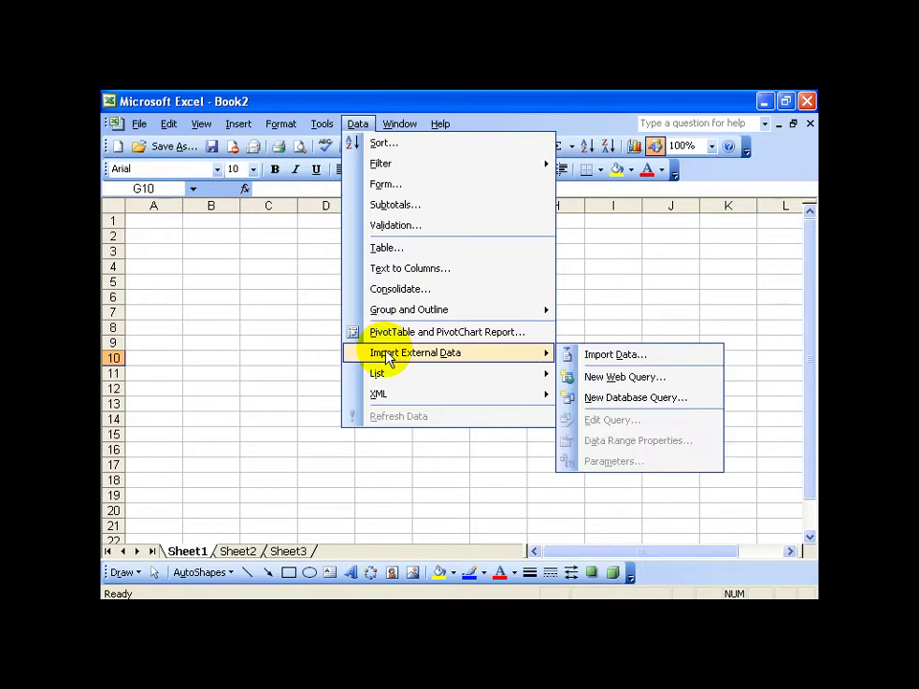
left_click(622, 378)
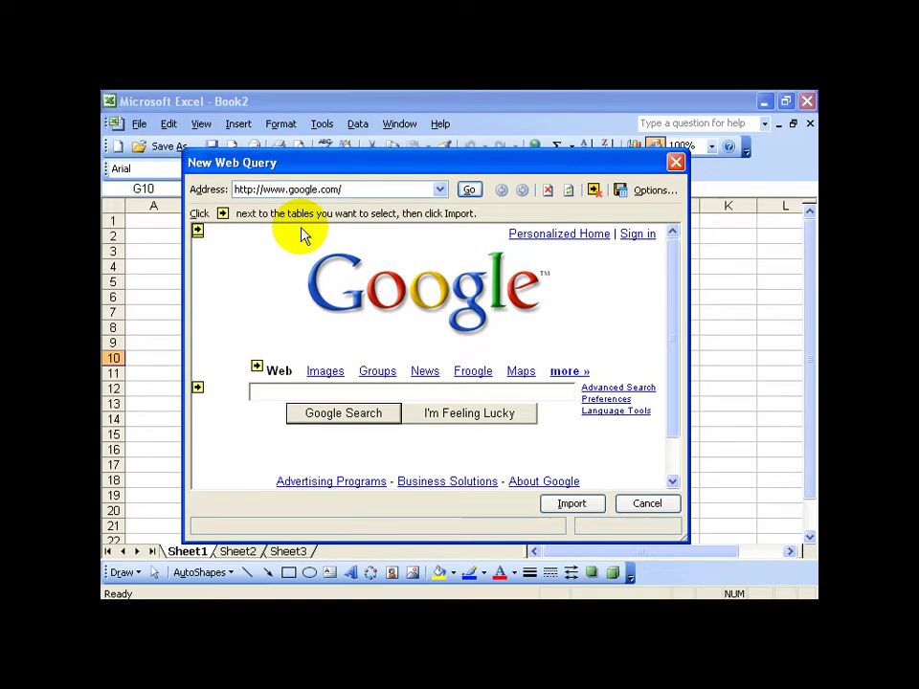
left_click_drag(348, 189, 233, 190)
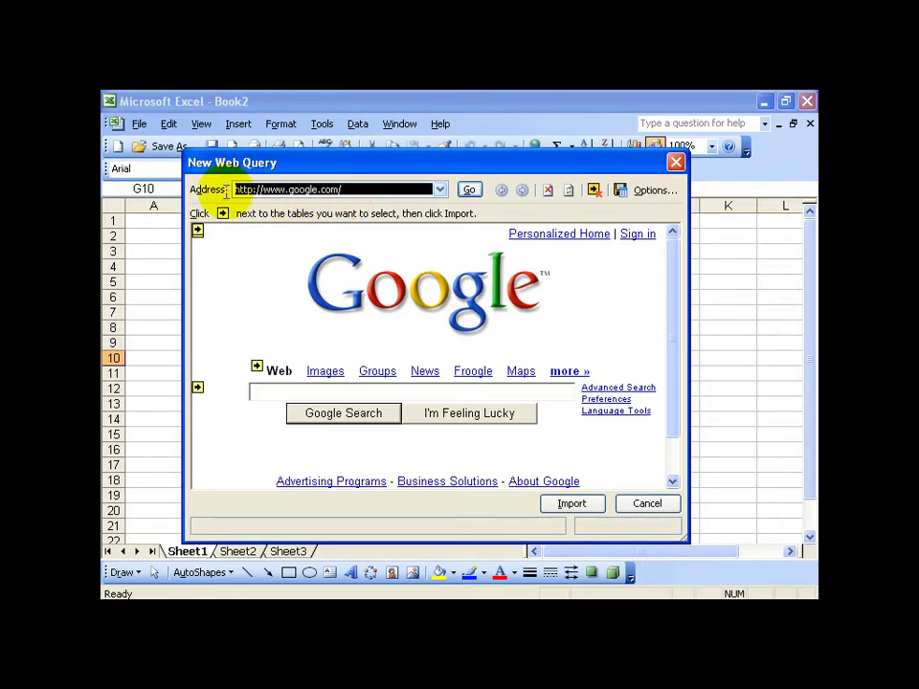
type("w")
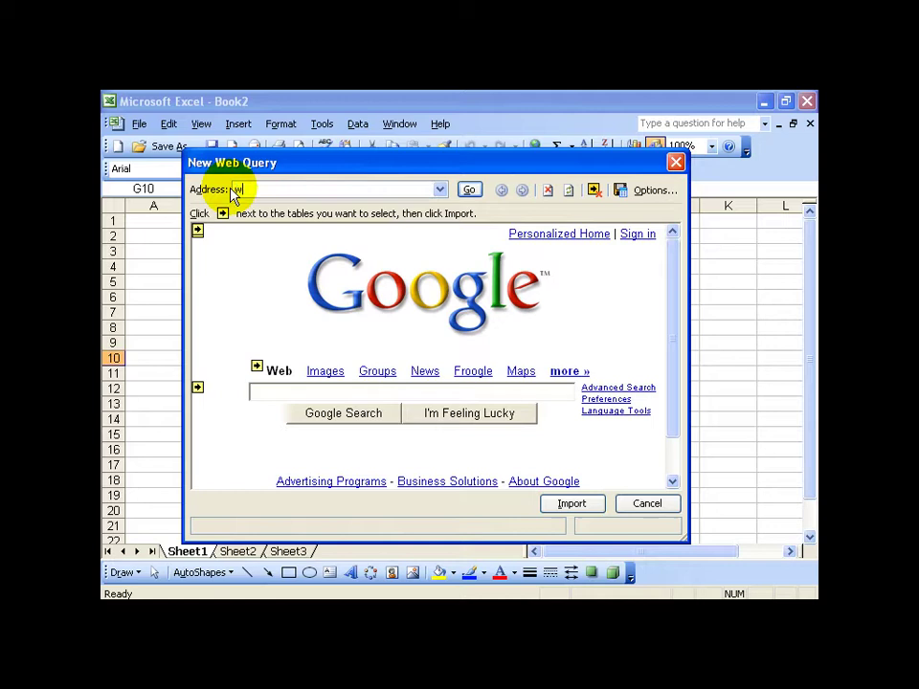
type("ww.circuitcity.com")
key("Return")
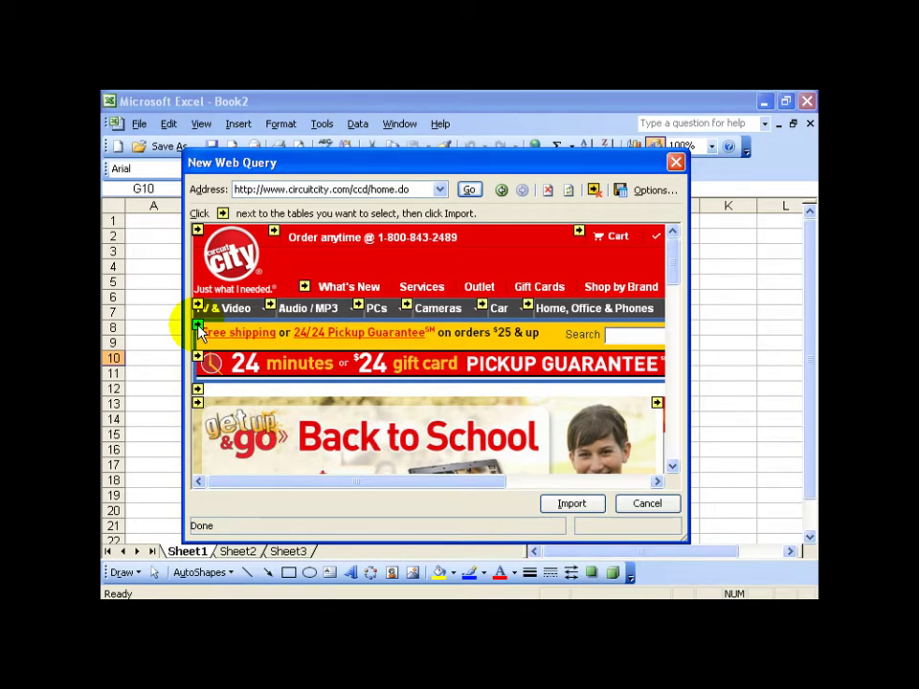
Mark the free shipping, 24-minute pickup and two further page tables, then import them.
left_click(199, 329)
left_click(198, 359)
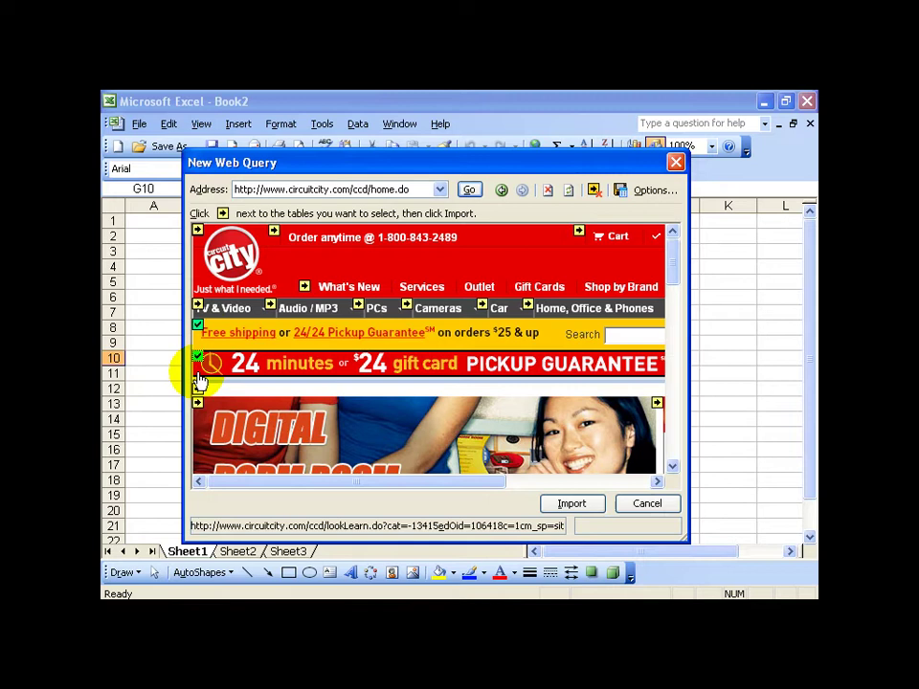
left_click(197, 388)
left_click(198, 402)
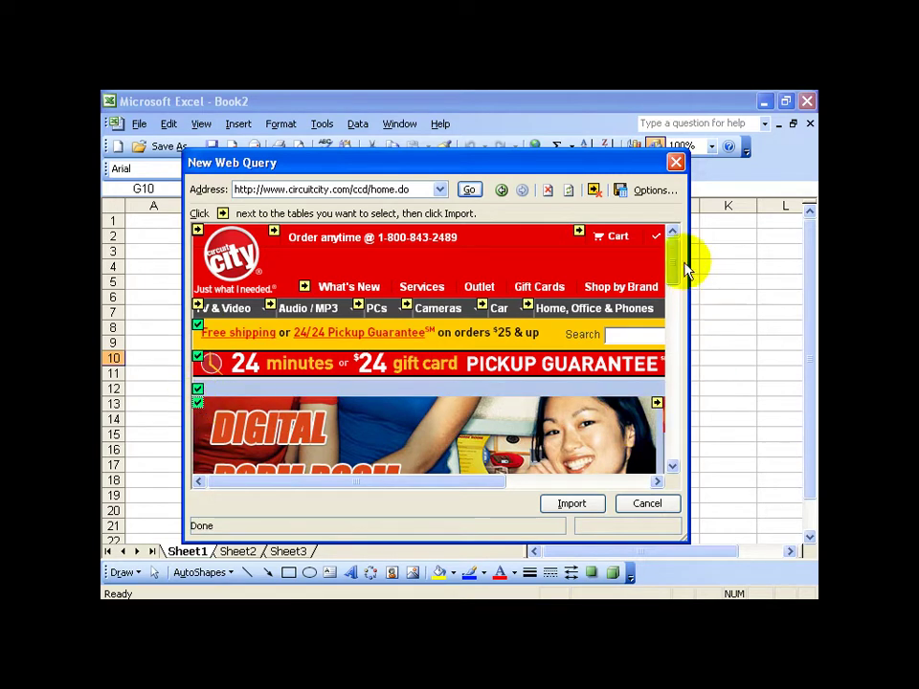
left_click_drag(676, 261, 677, 324)
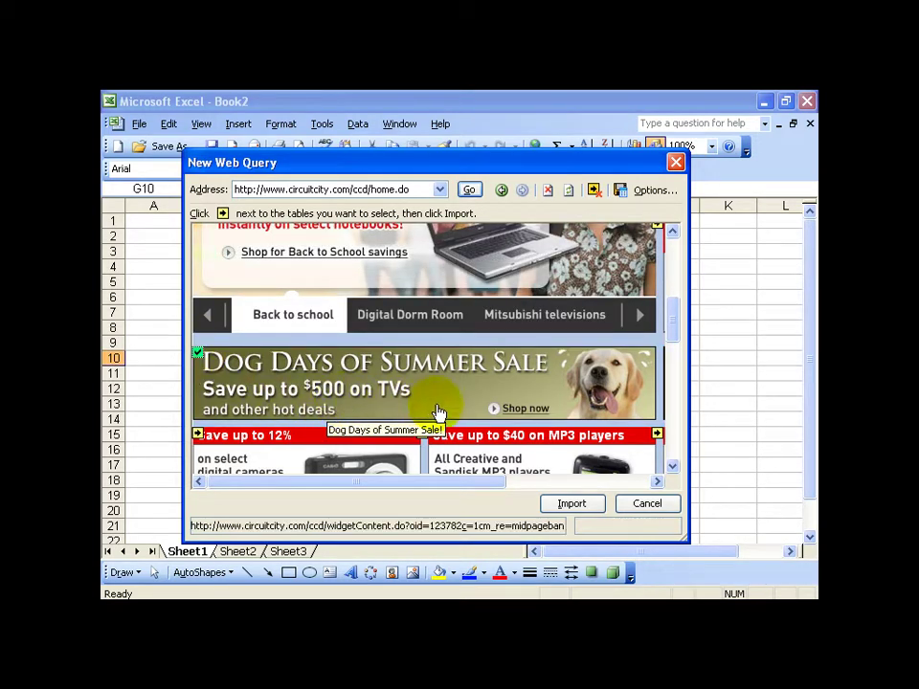
left_click(575, 505)
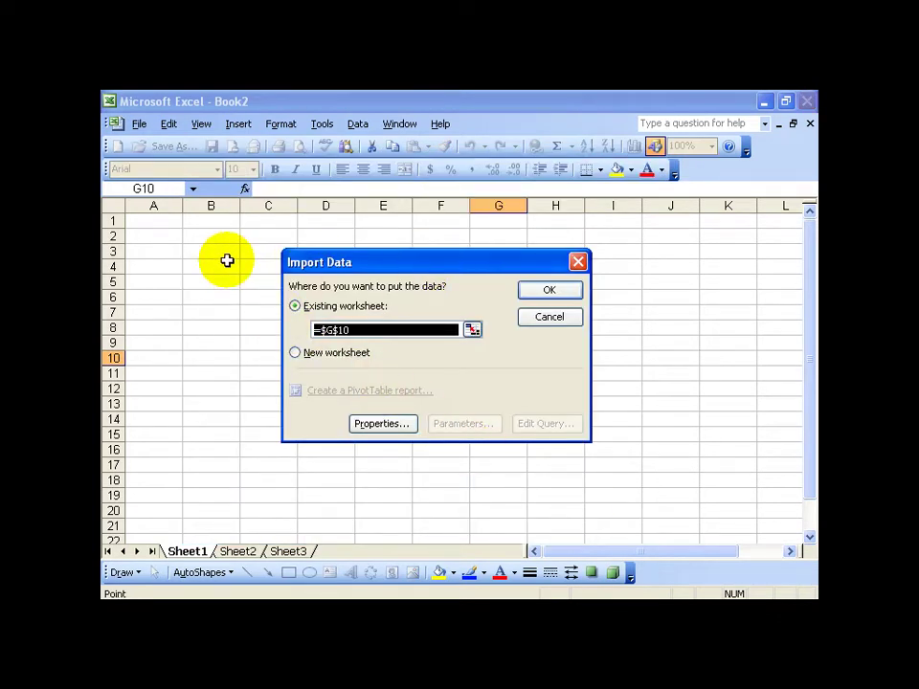
Place the imported web data on the existing worksheet starting at cell B4.
left_click(473, 329)
left_click(256, 295)
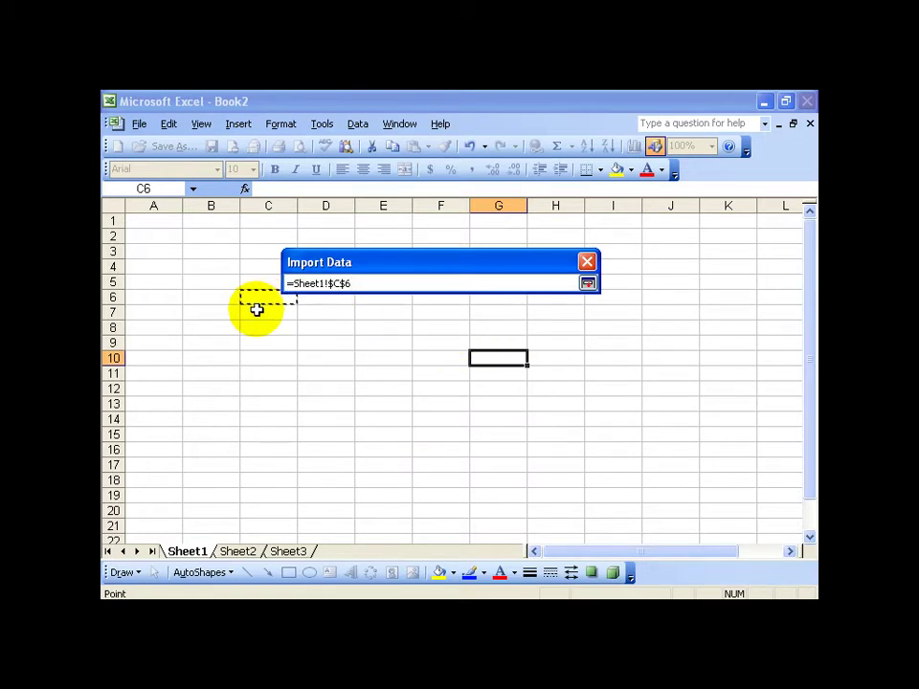
left_click(222, 267)
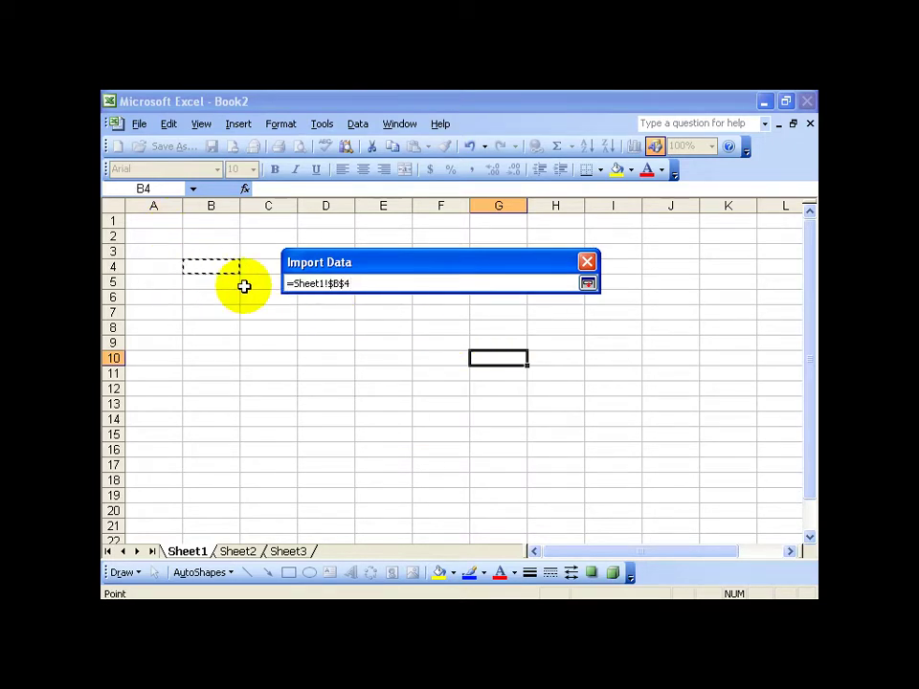
key("Return")
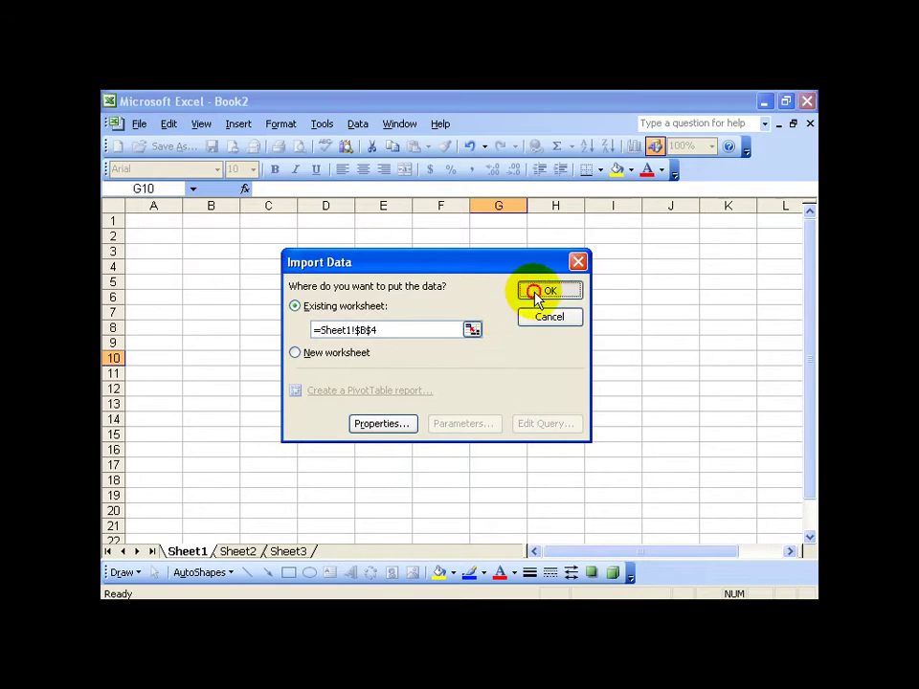
left_click(537, 292)
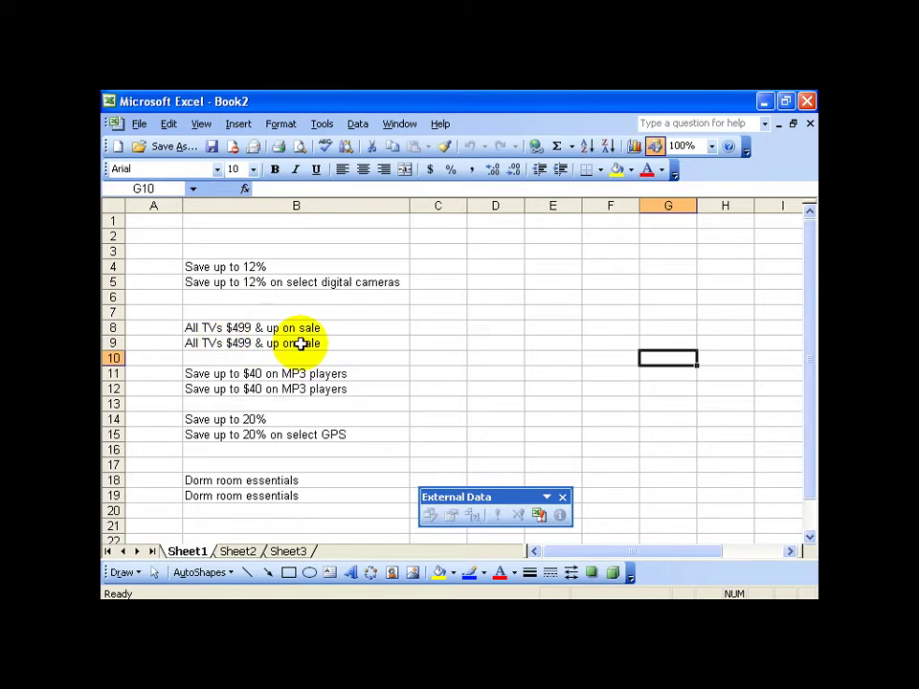
Enter the test text 'asdfk' in cells F10, F11 and F12.
left_click(617, 358)
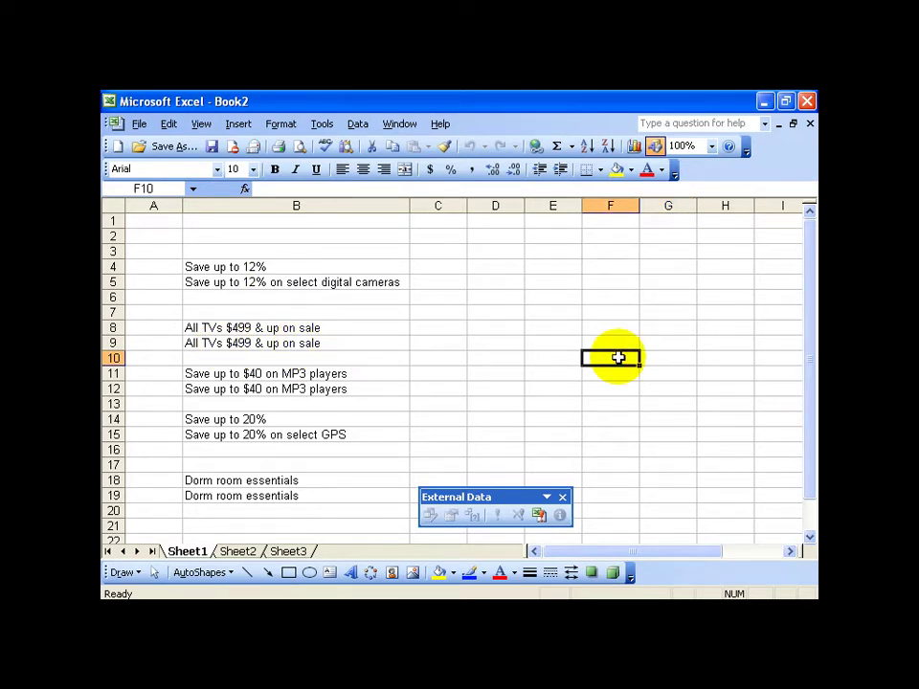
type("asdfk")
key("Return")
type("asdfk")
key("Return")
type("a")
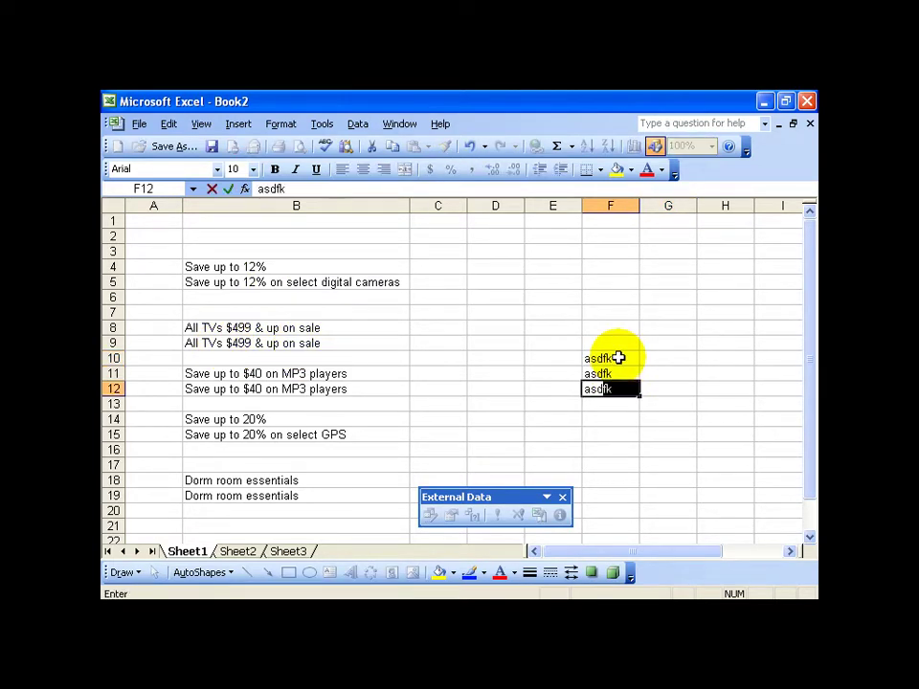
key("Return")
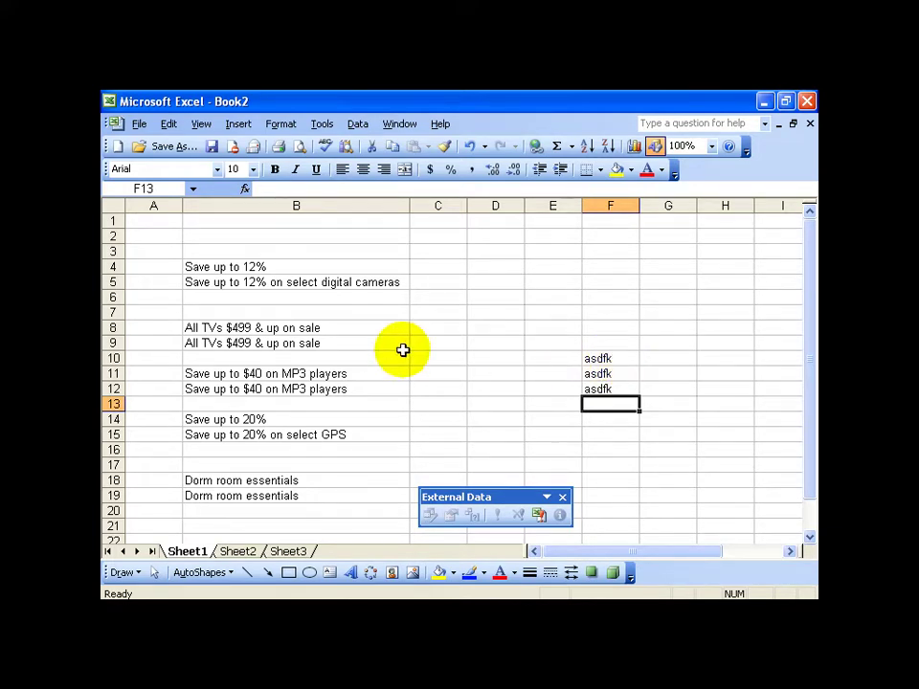
left_click(264, 328)
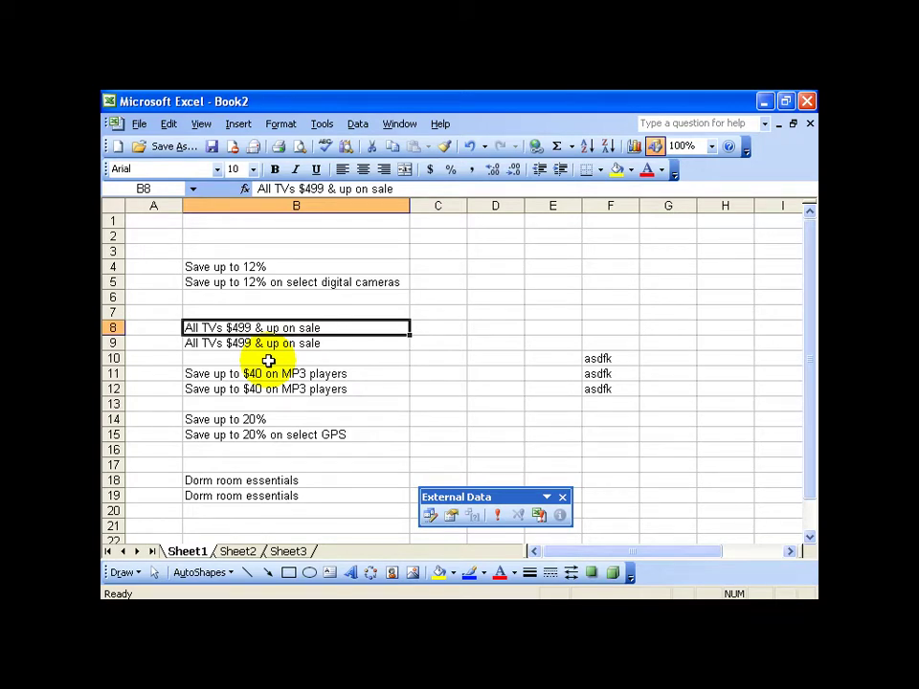
Refresh the query from cell B11, suppressing the refresh security warning for future refreshes.
left_click(267, 344)
left_click(268, 375)
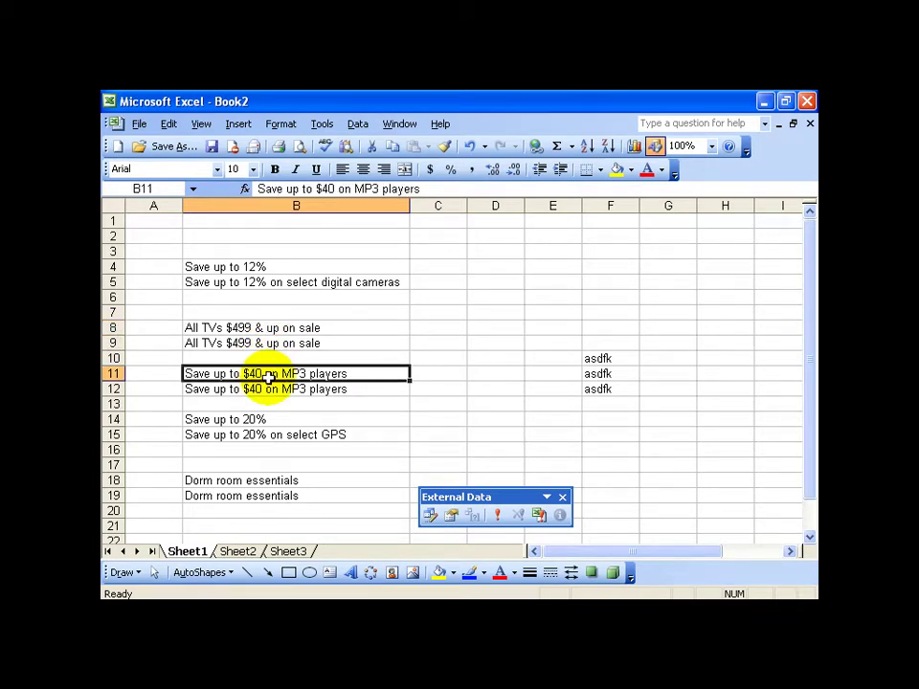
left_click(498, 517)
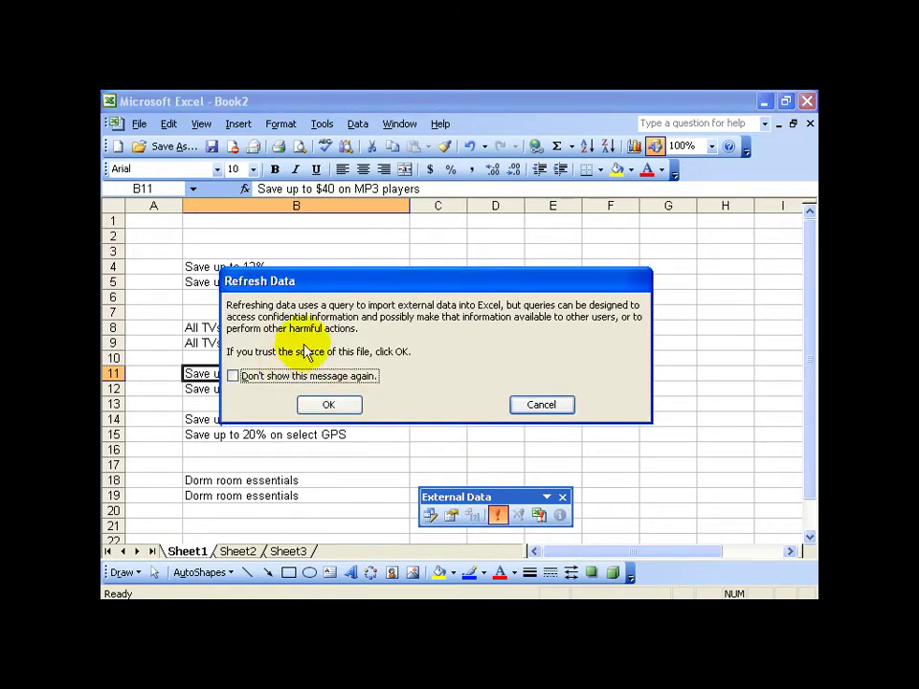
left_click(234, 377)
left_click(309, 404)
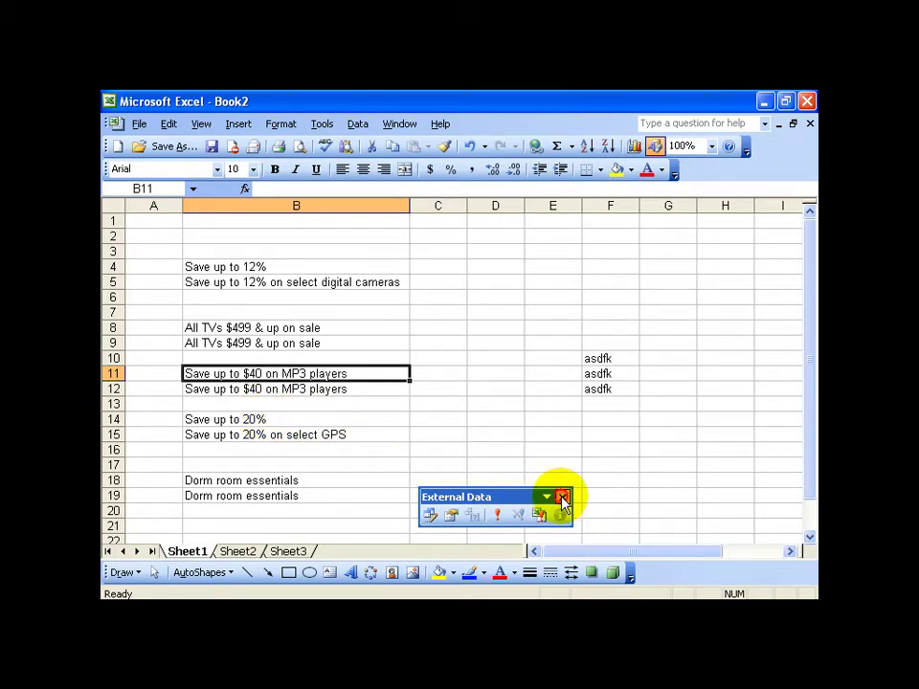
left_click(563, 498)
left_click(441, 315)
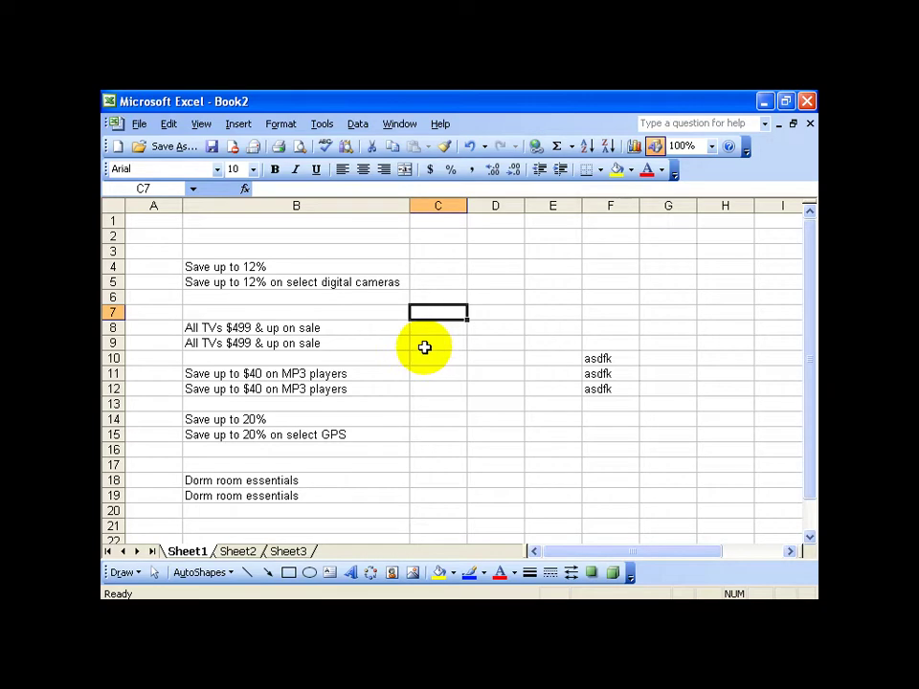
right_click(325, 146)
right_click(463, 146)
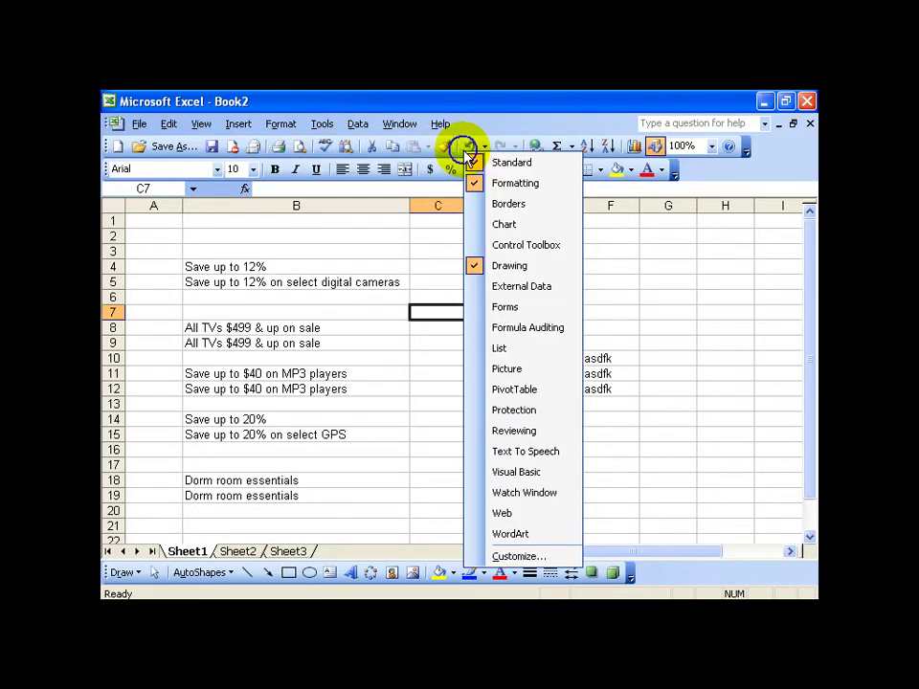
right_click(361, 145)
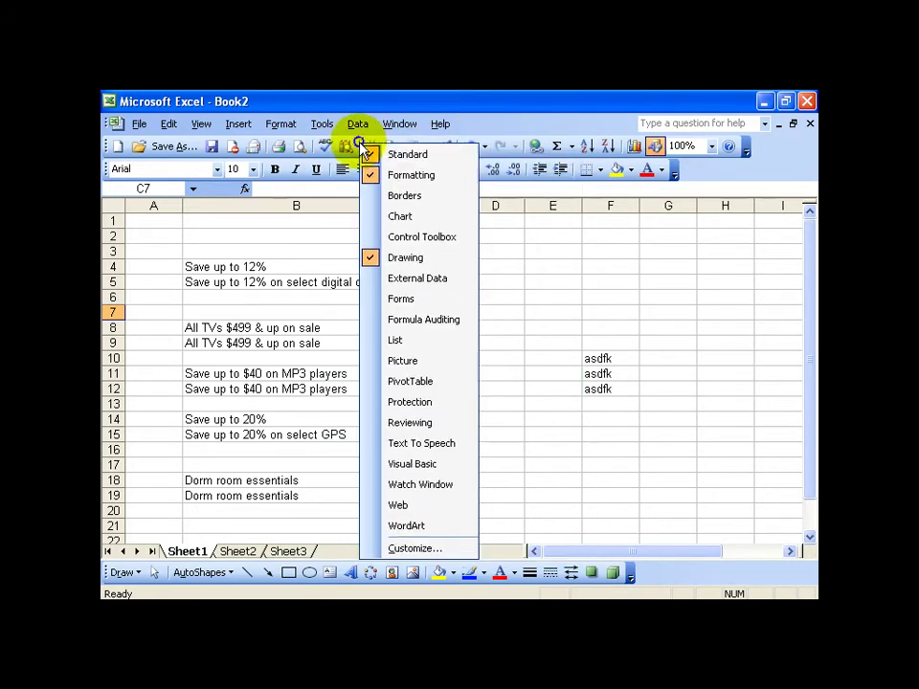
left_click(418, 278)
left_click(287, 327)
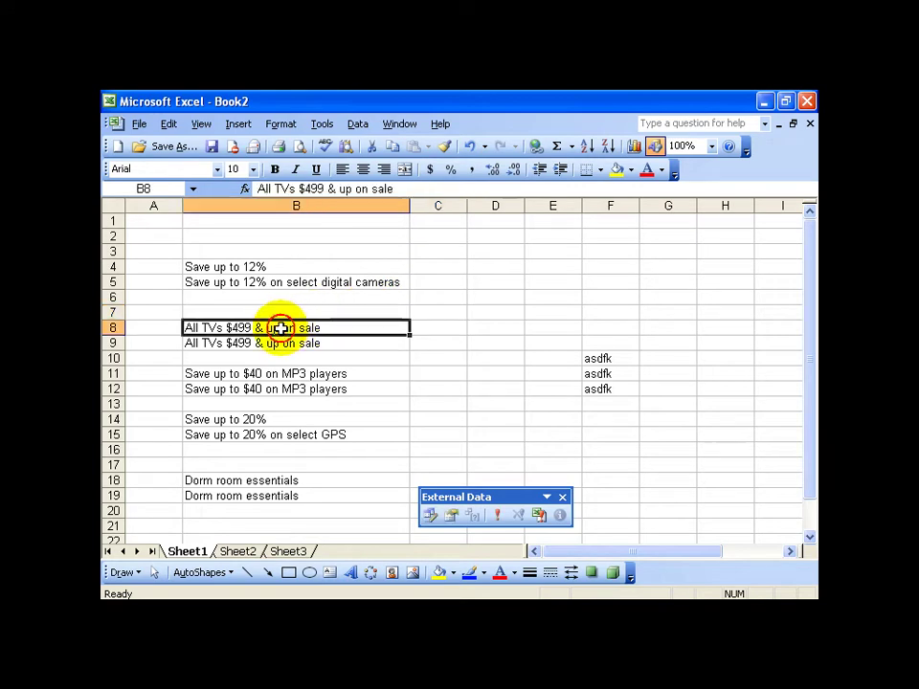
left_click(473, 388)
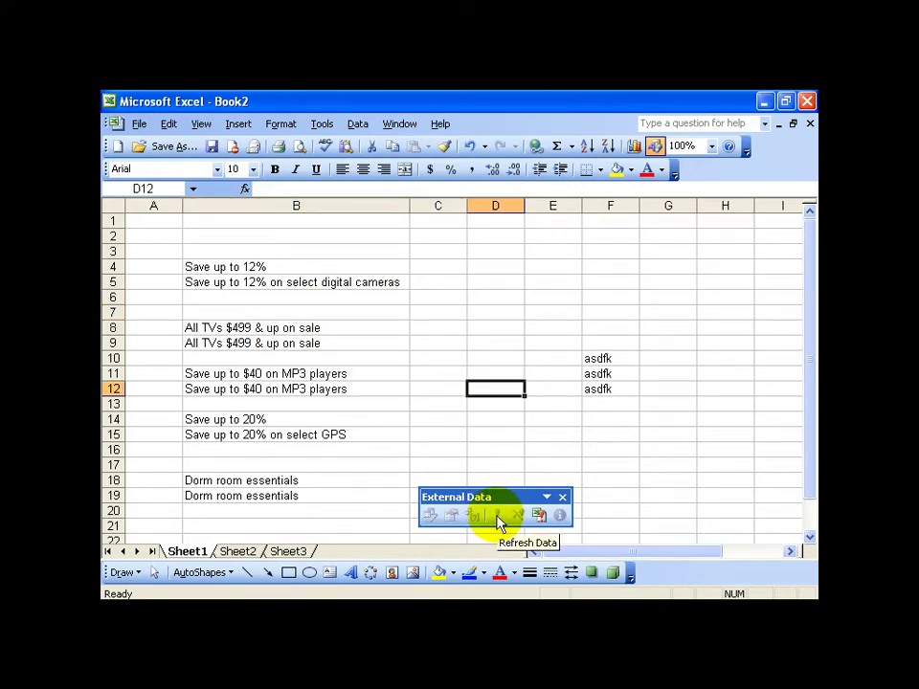
left_click(301, 373)
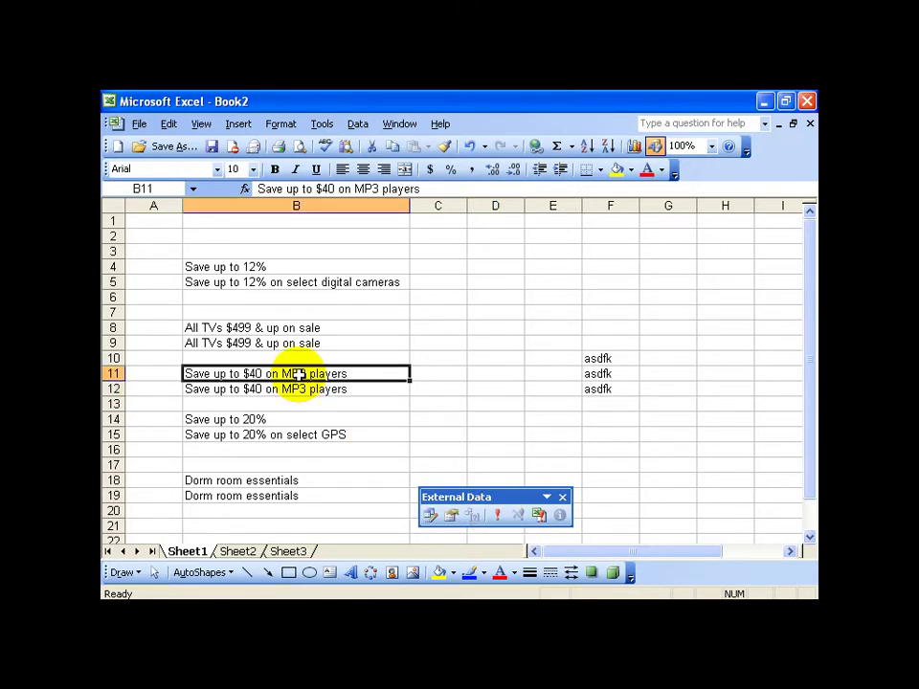